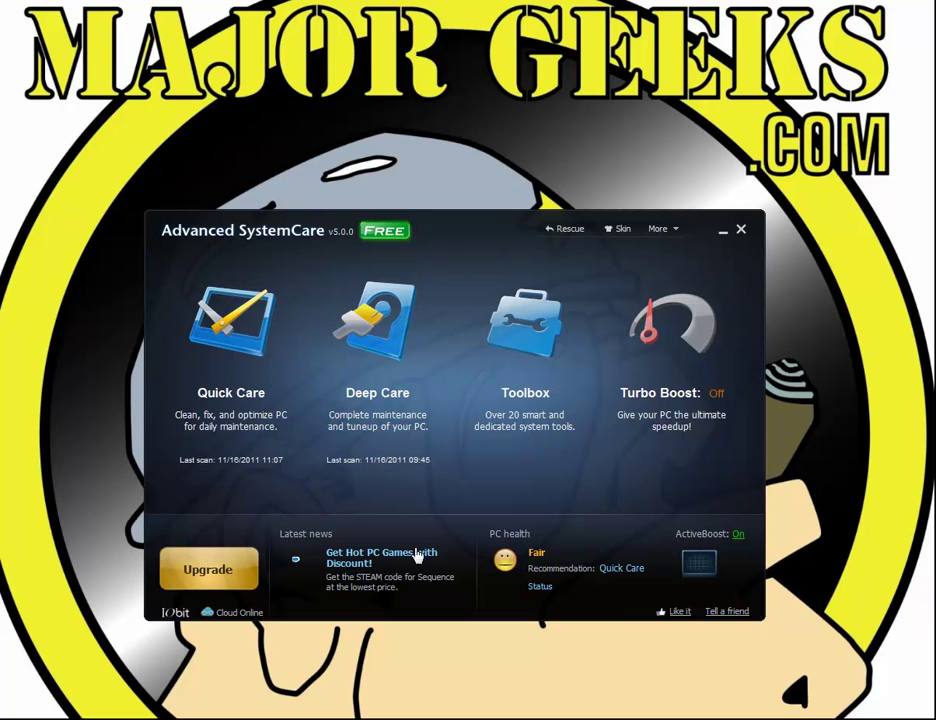
# - Review the ActiveBoost settings and history, then confirm and close them
pyautogui.moveTo(230, 620)
pyautogui.click(698, 563)
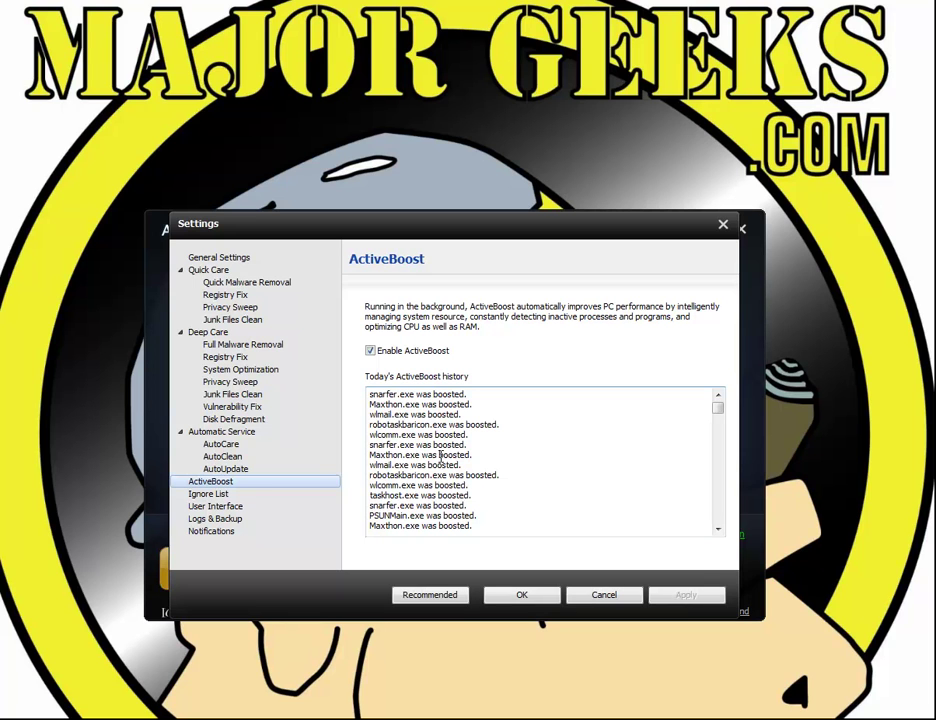
pyautogui.click(525, 597)
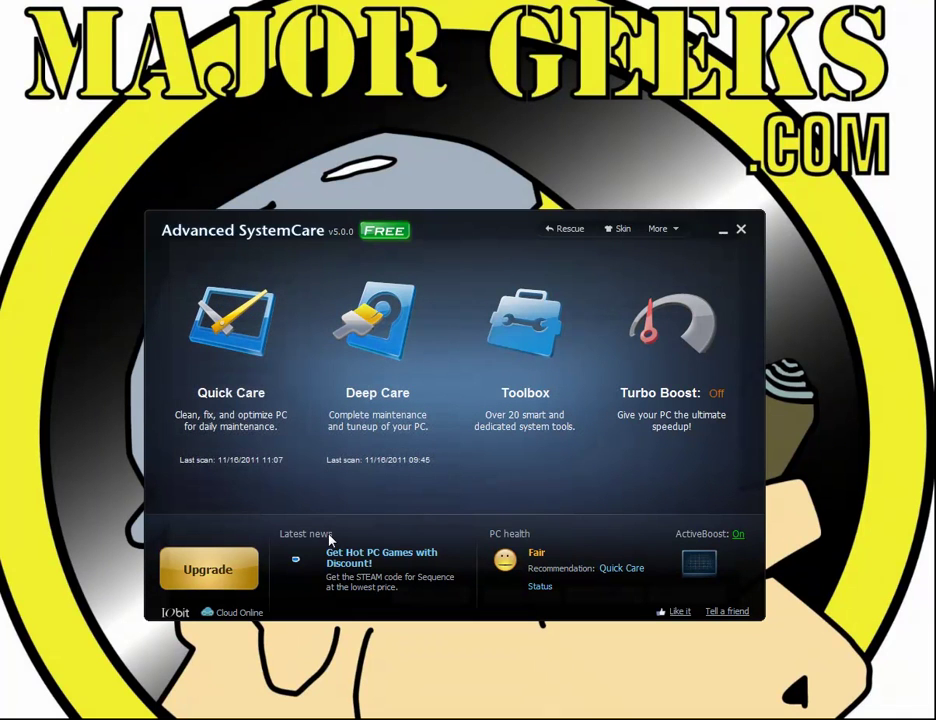
# - View the list of Quick Care scan items and go back to the dashboard
pyautogui.moveTo(370, 504)
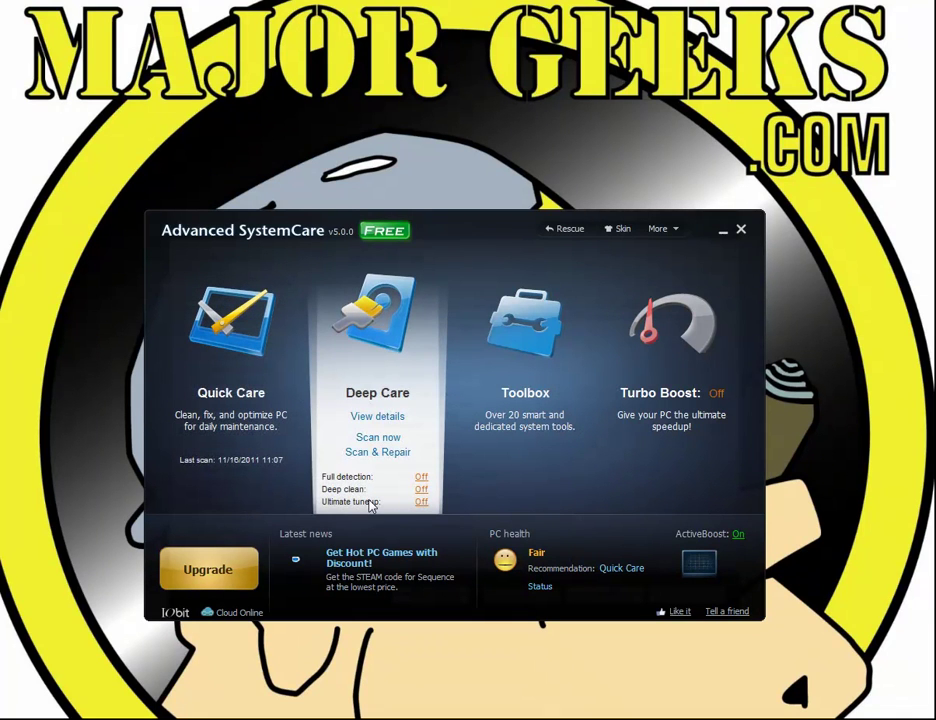
pyautogui.moveTo(185, 392)
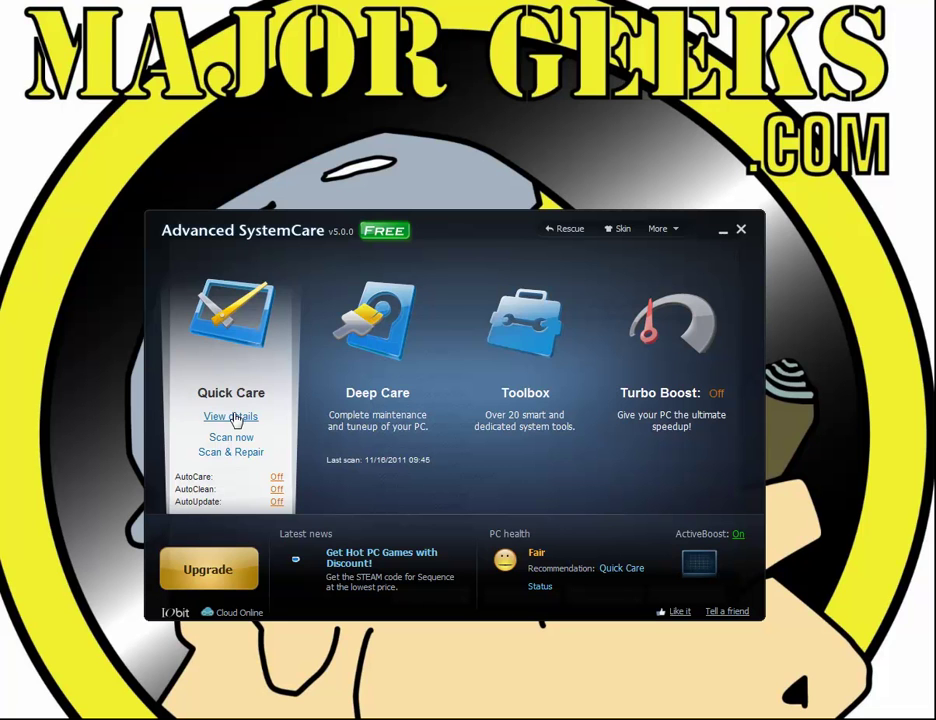
pyautogui.click(238, 416)
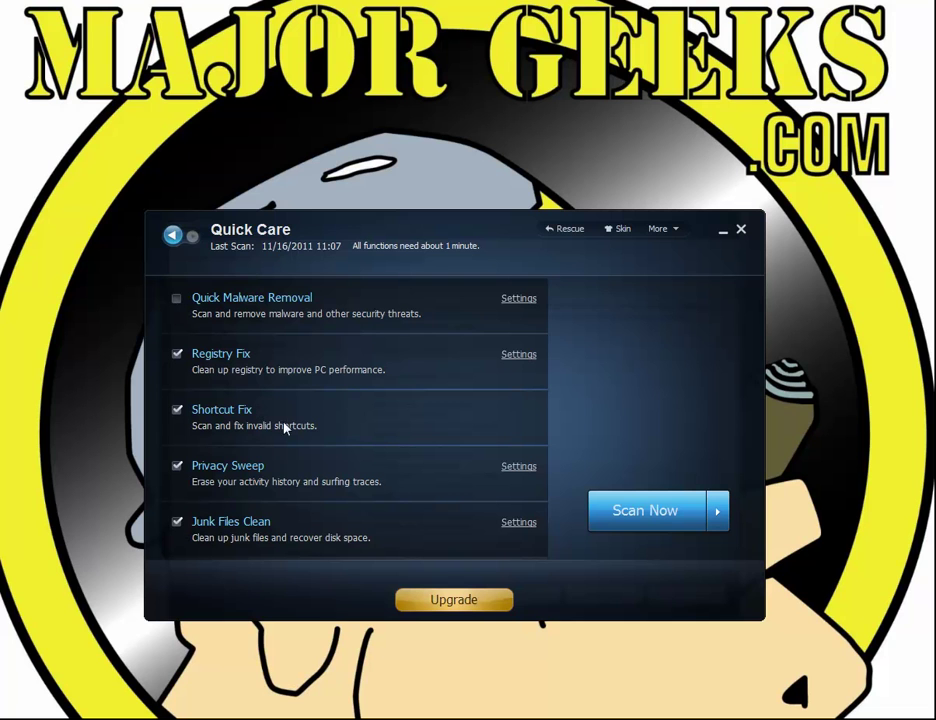
pyautogui.click(173, 235)
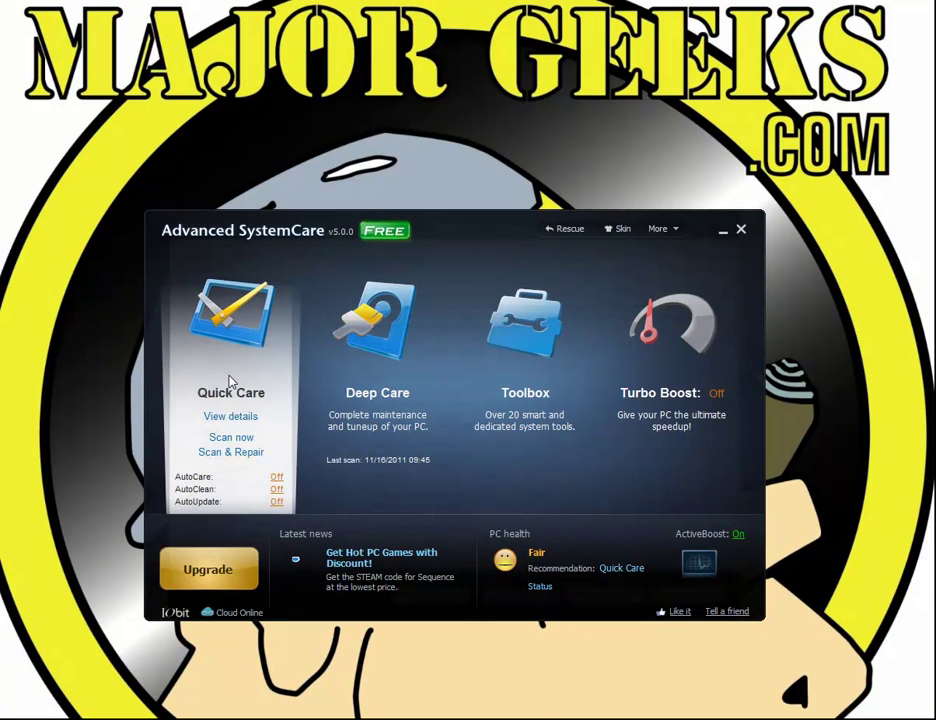
# - Scroll through the Deep Care scan items list, then return to the dashboard
pyautogui.click(388, 418)
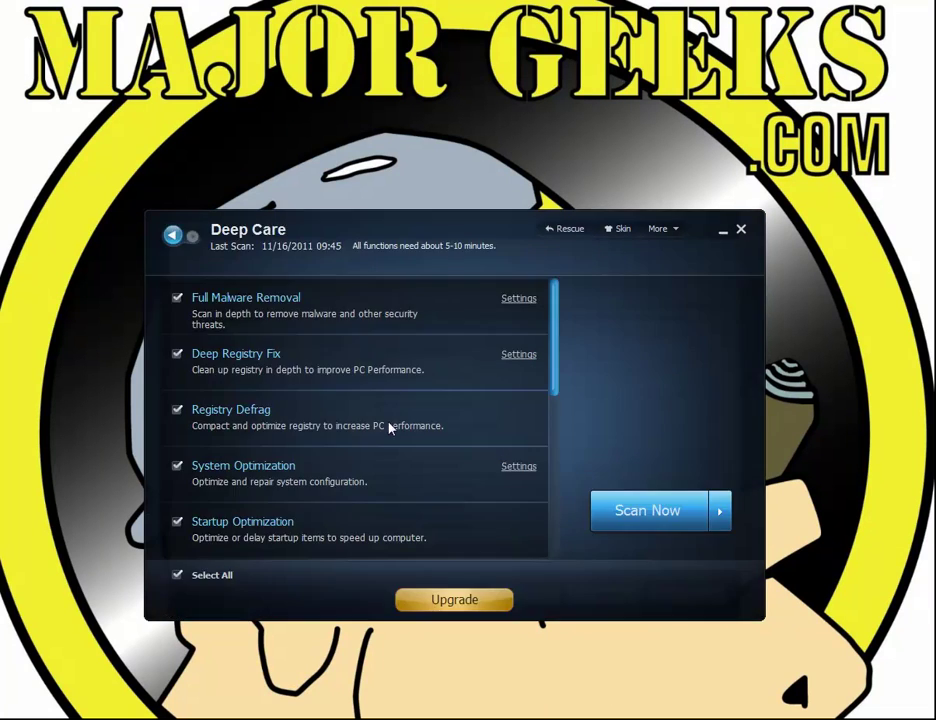
pyautogui.scroll(-2, 395, 386)
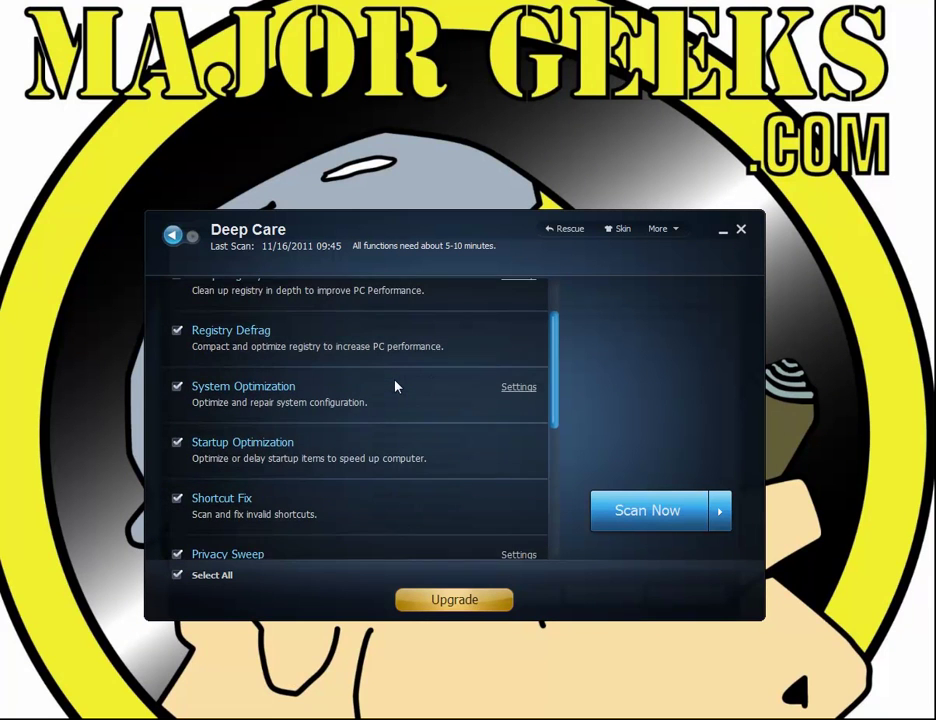
pyautogui.scroll(-2, 395, 386)
pyautogui.moveTo(553, 392); pyautogui.dragTo(137, 285)
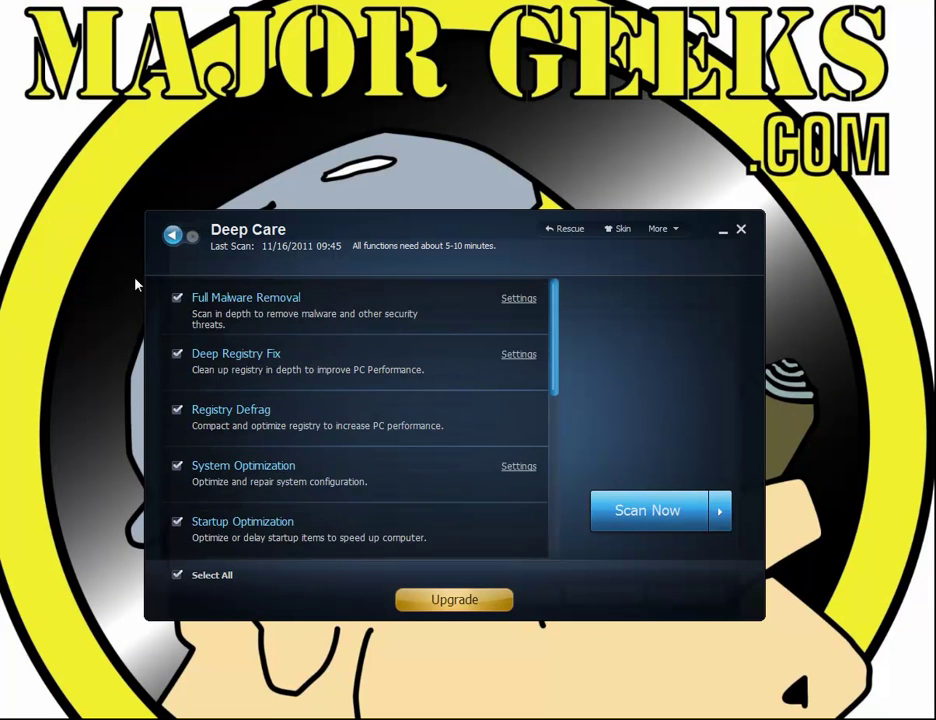
pyautogui.click(172, 234)
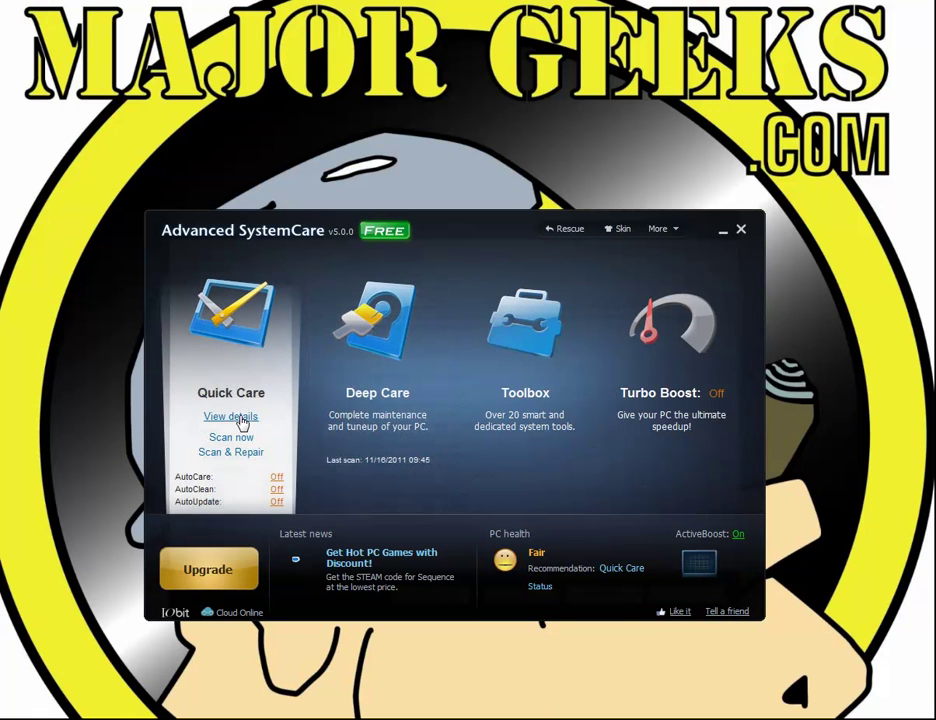
# - Browse the Toolbox's Clean, Optimize, Repair, Security and Control tools, then return to the dashboard
pyautogui.moveTo(548, 388)
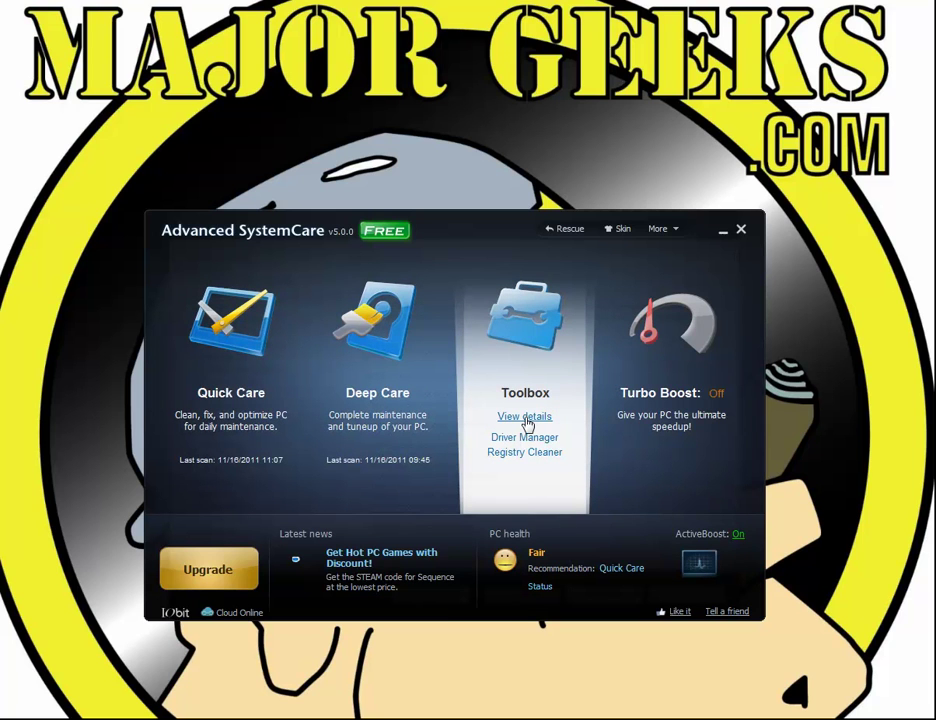
pyautogui.click(526, 420)
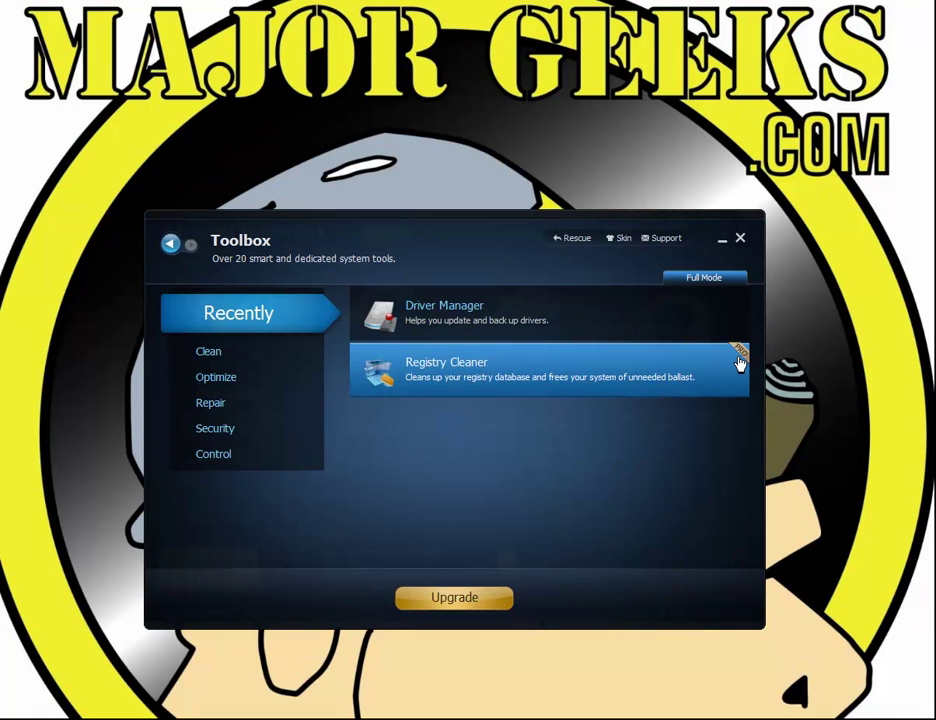
pyautogui.click(228, 357)
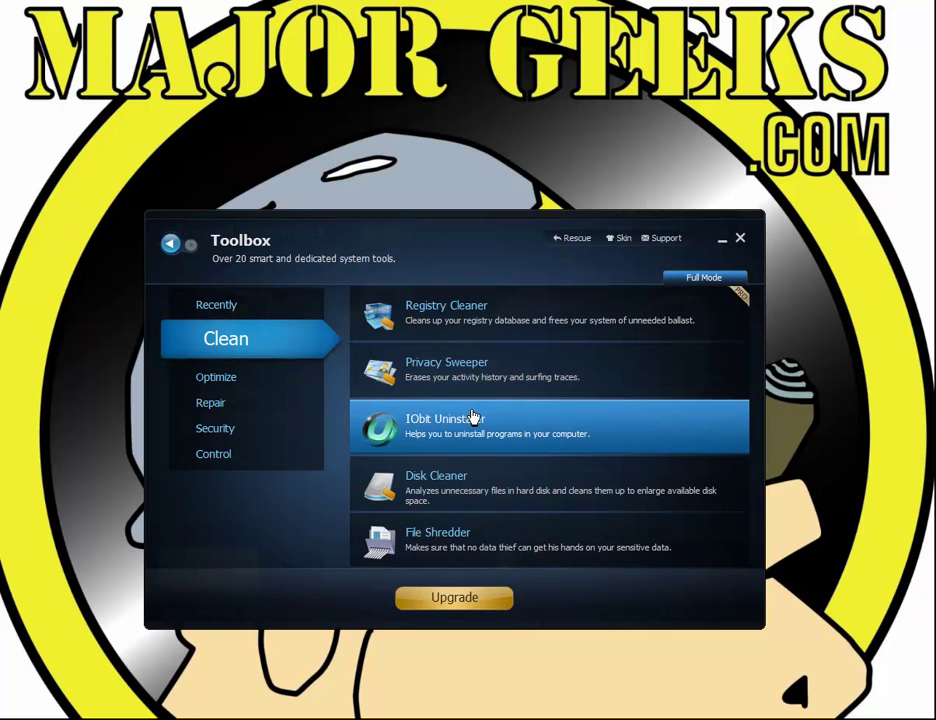
pyautogui.click(212, 378)
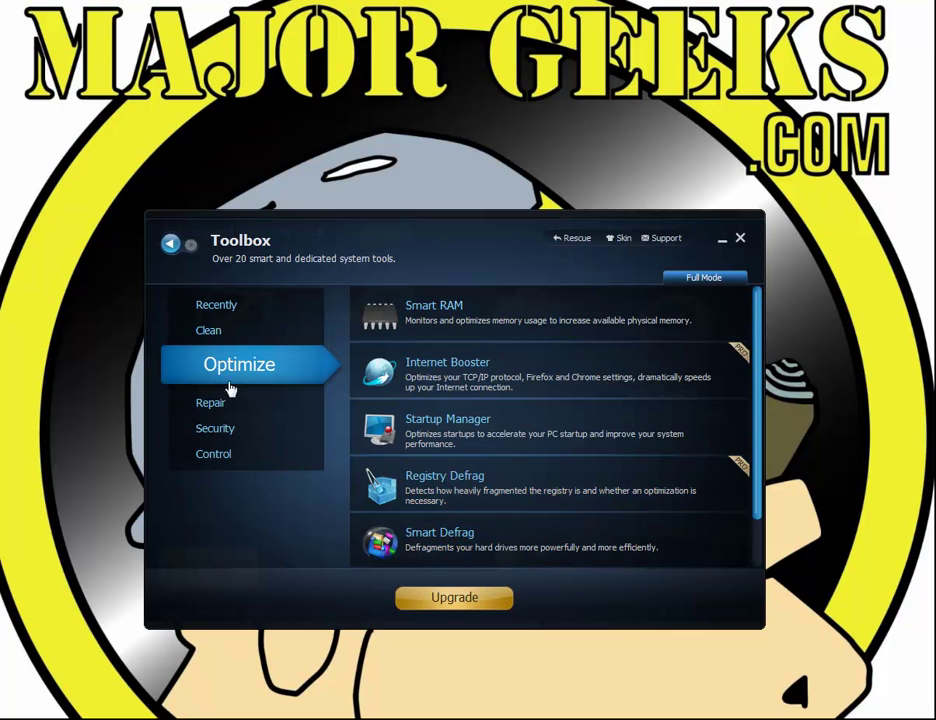
pyautogui.click(209, 410)
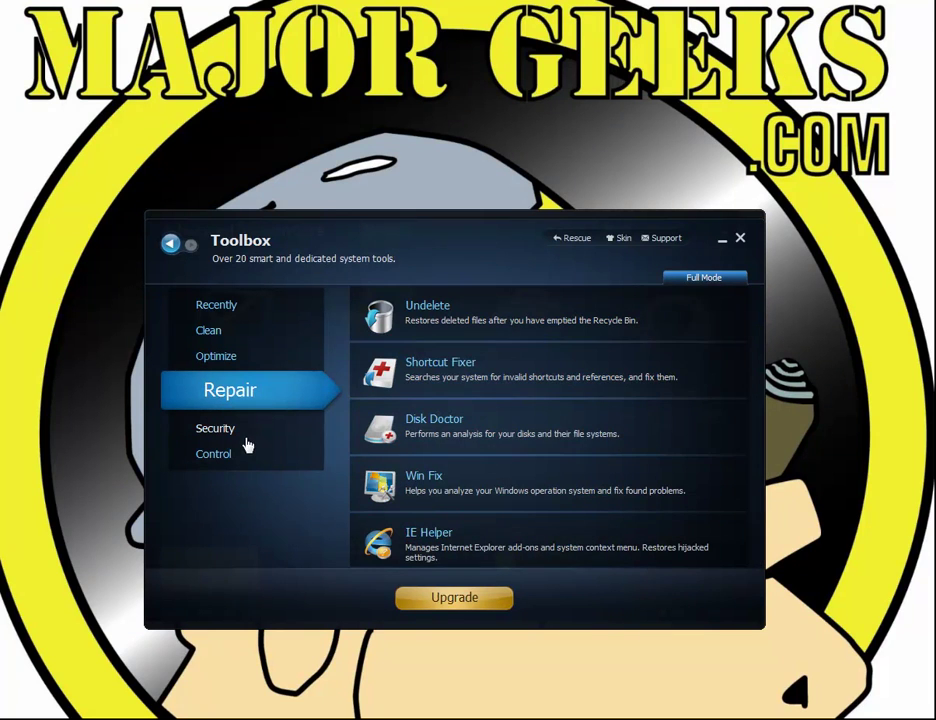
pyautogui.click(230, 437)
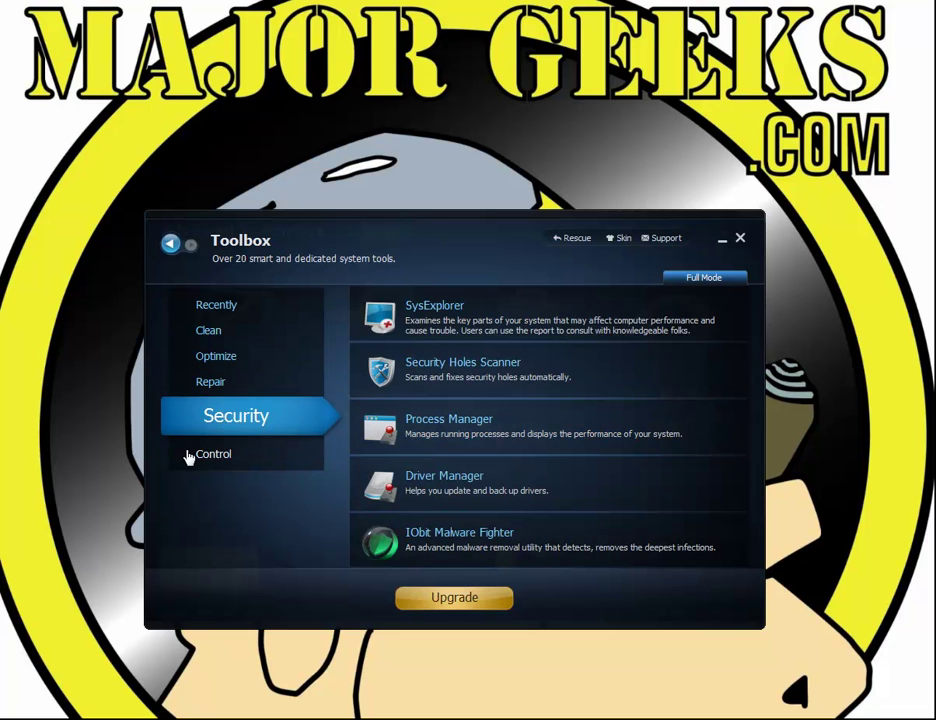
pyautogui.click(213, 458)
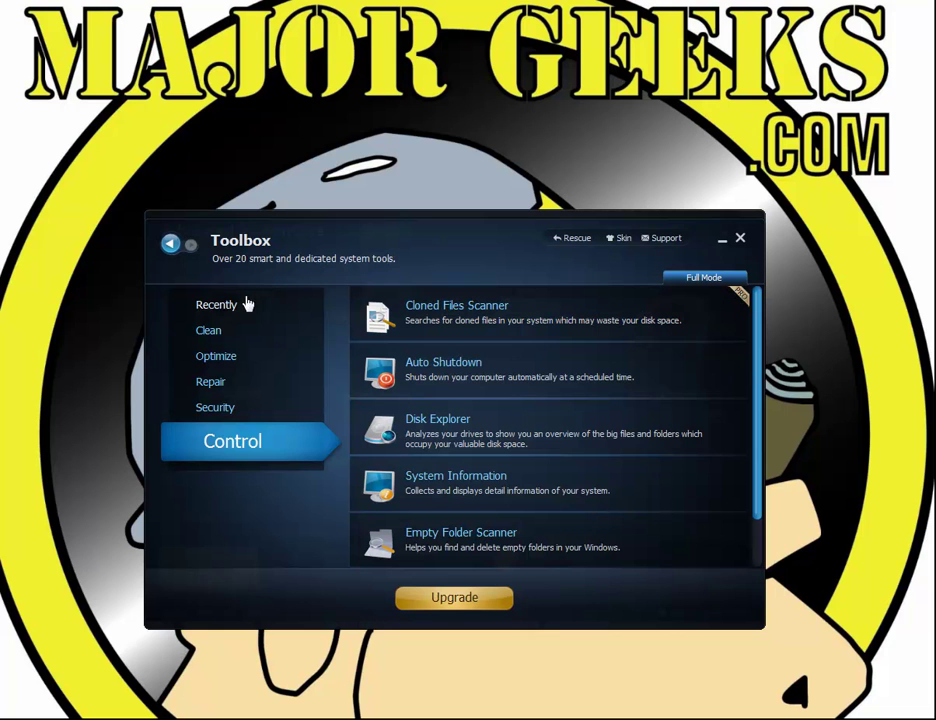
pyautogui.click(168, 248)
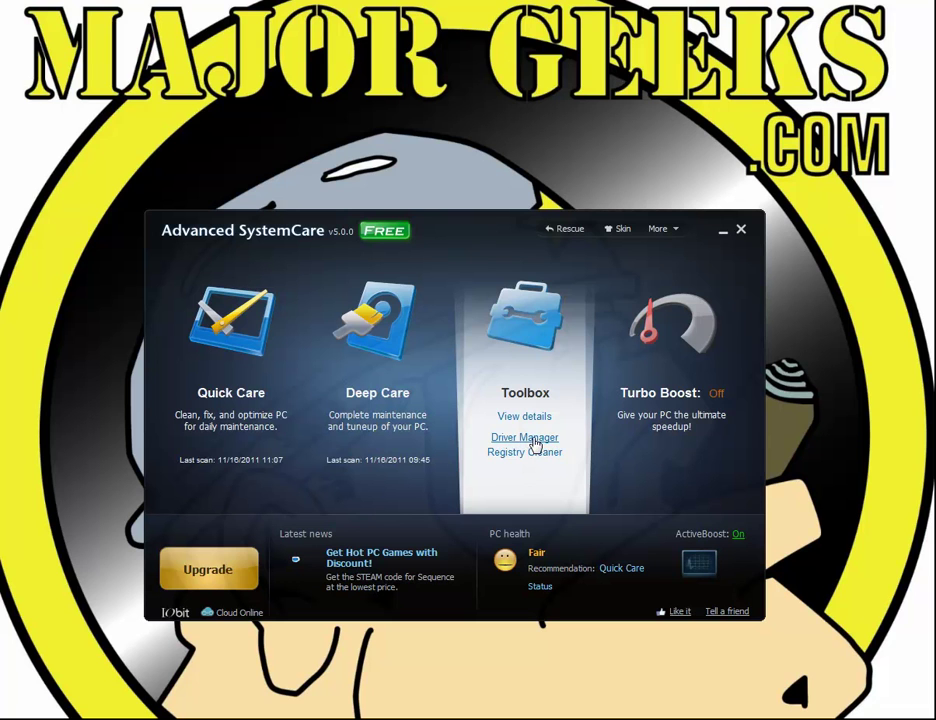
pyautogui.click(533, 440)
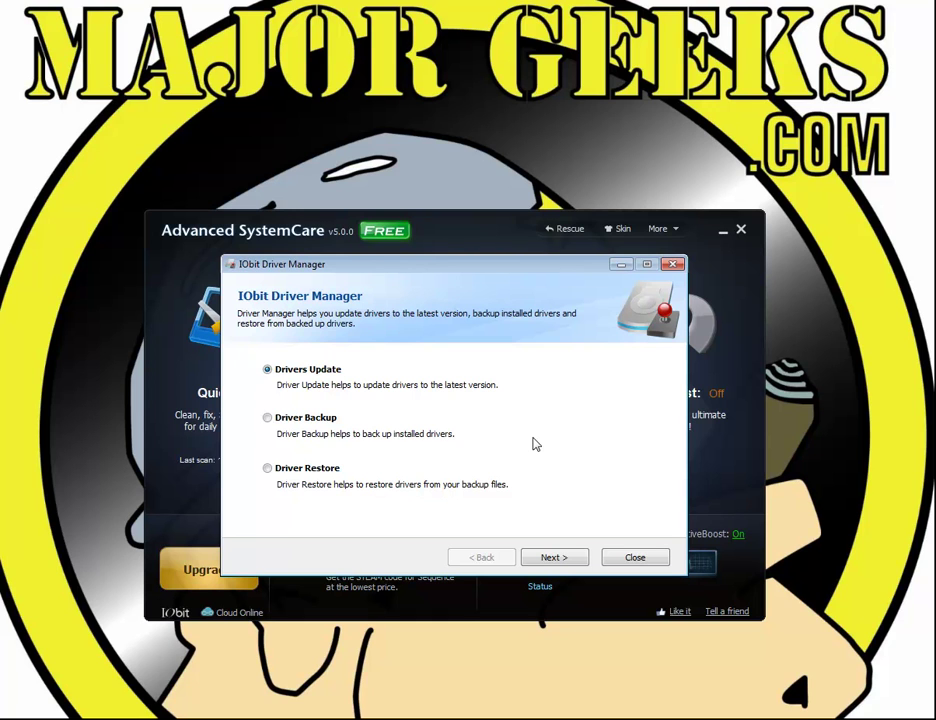
pyautogui.click(540, 562)
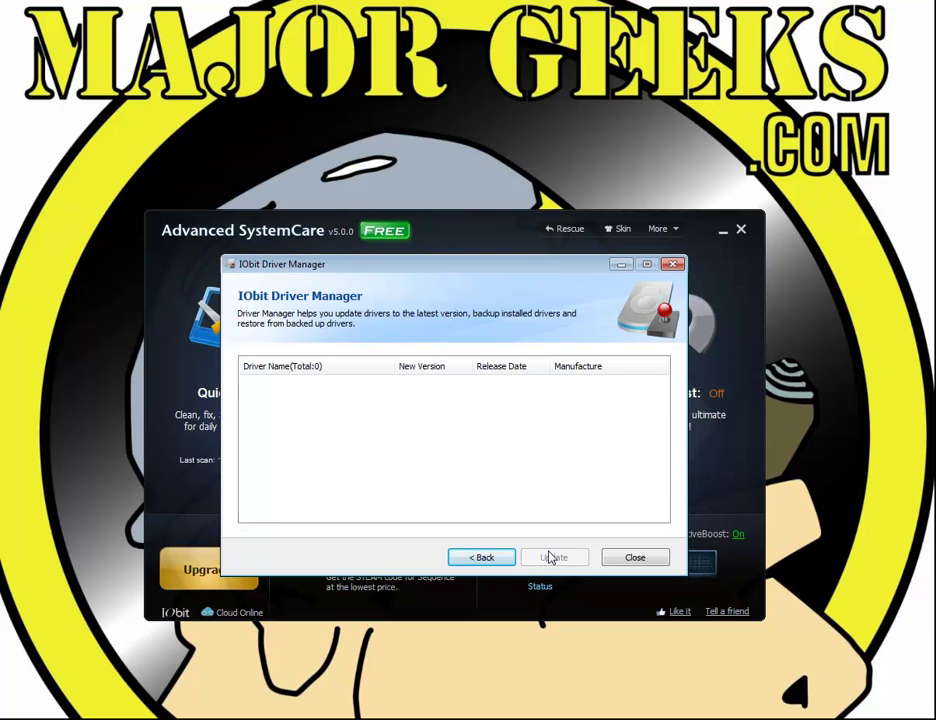
pyautogui.click(481, 557)
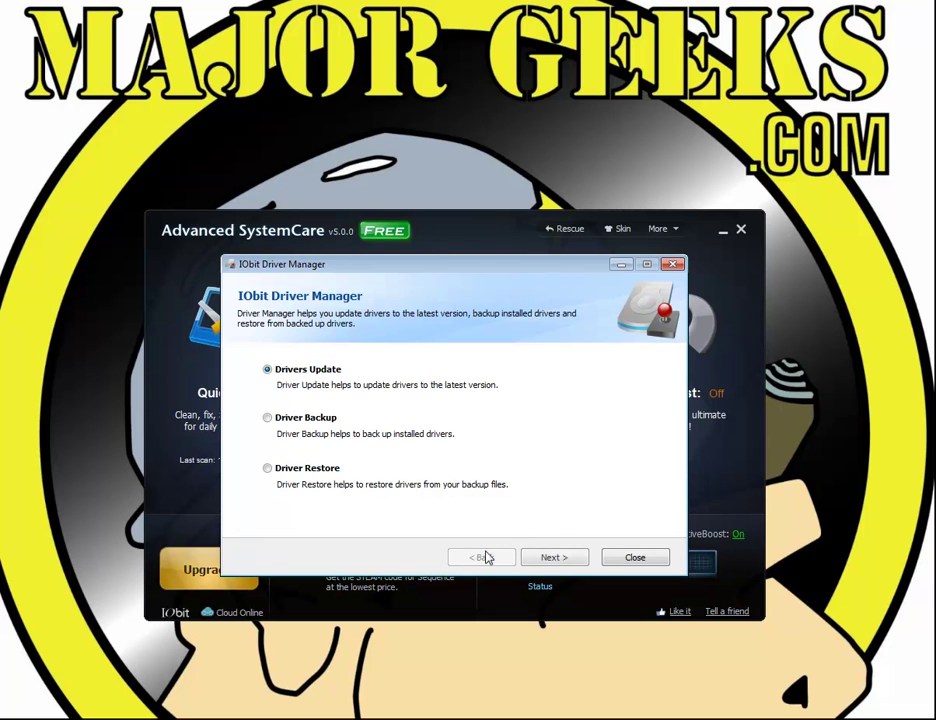
pyautogui.click(673, 264)
pyautogui.moveTo(700, 407)
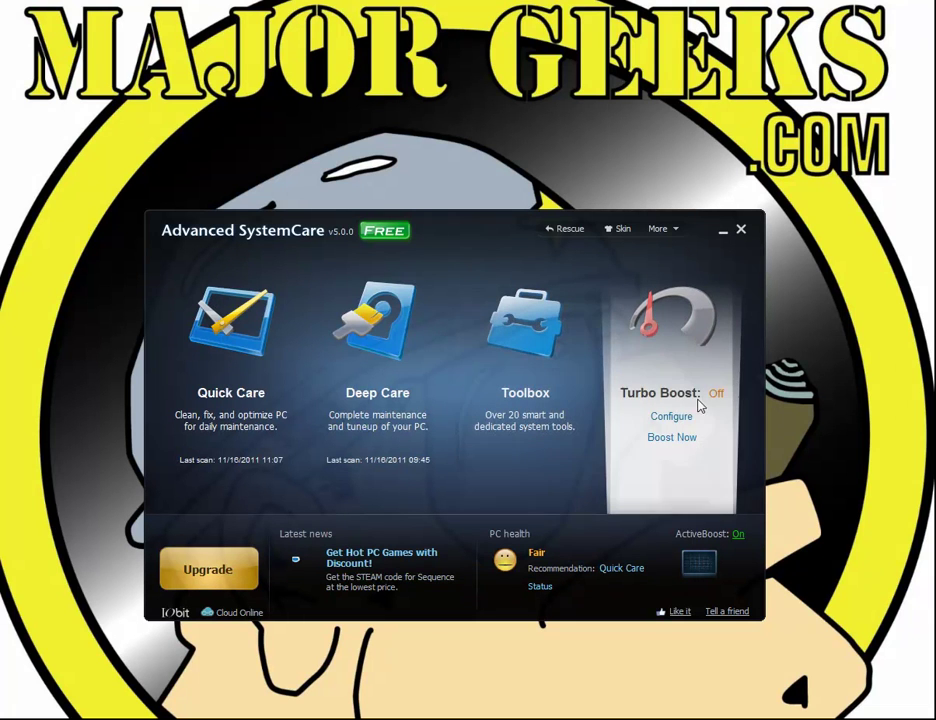
pyautogui.click(647, 420)
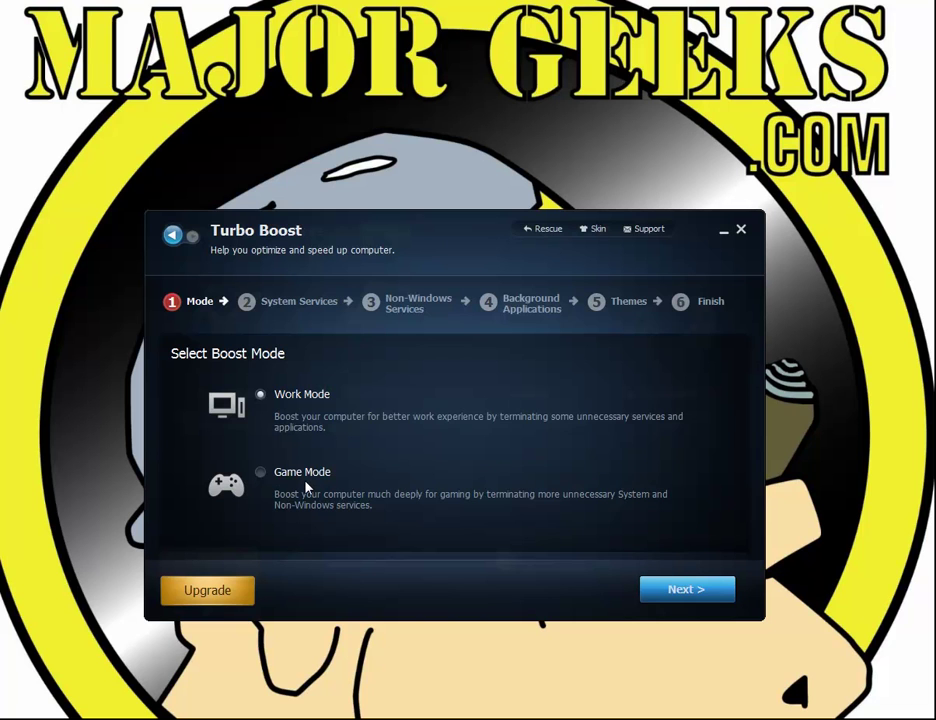
pyautogui.click(686, 590)
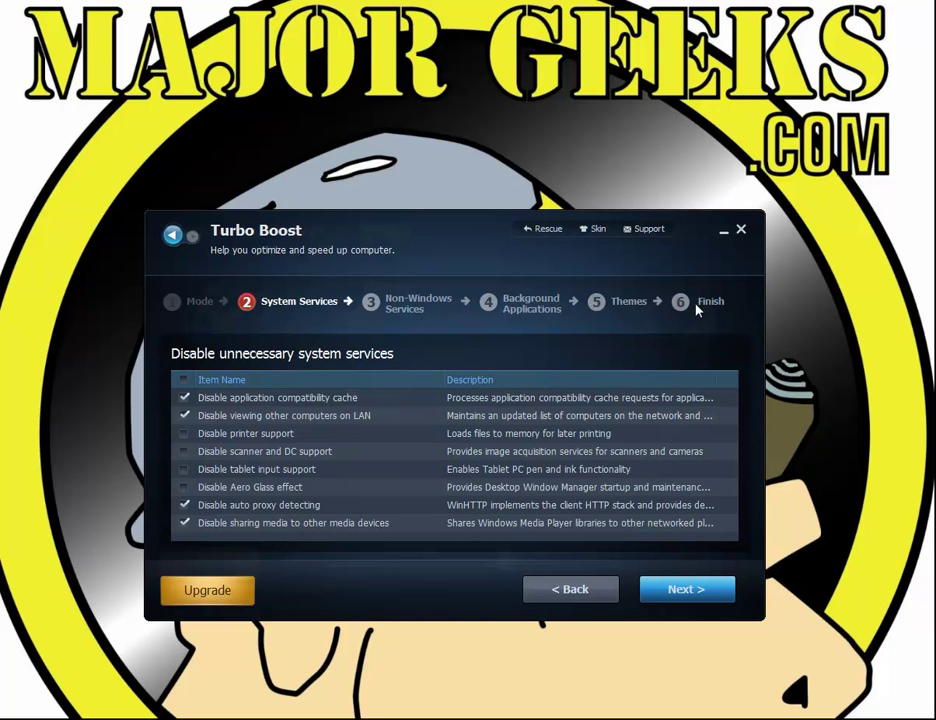
pyautogui.click(172, 234)
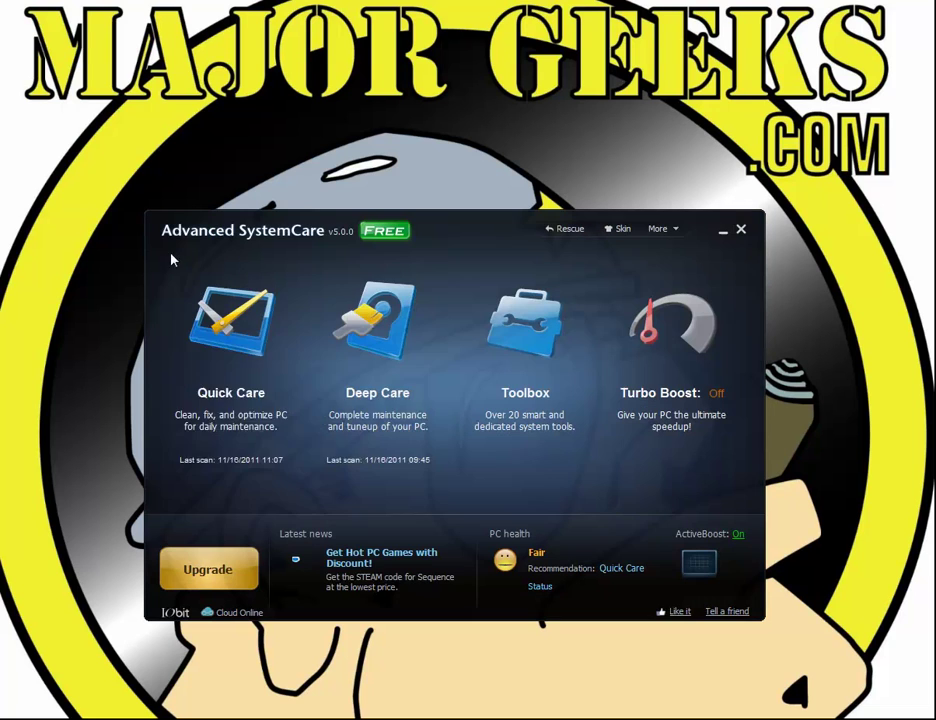
pyautogui.moveTo(571, 449)
pyautogui.moveTo(658, 443)
pyautogui.click(677, 231)
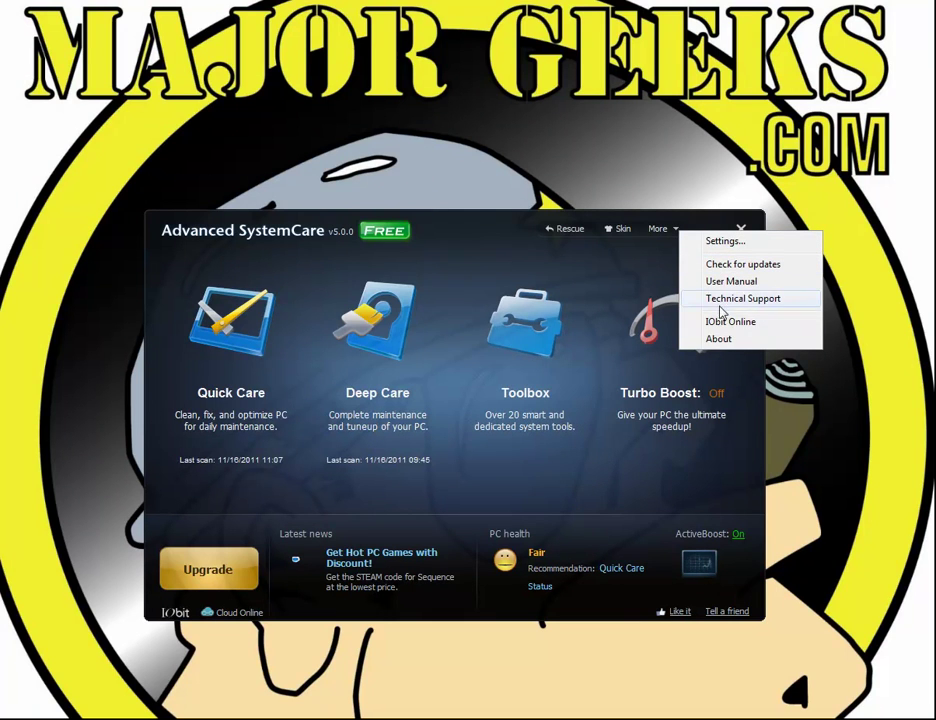
pyautogui.click(722, 241)
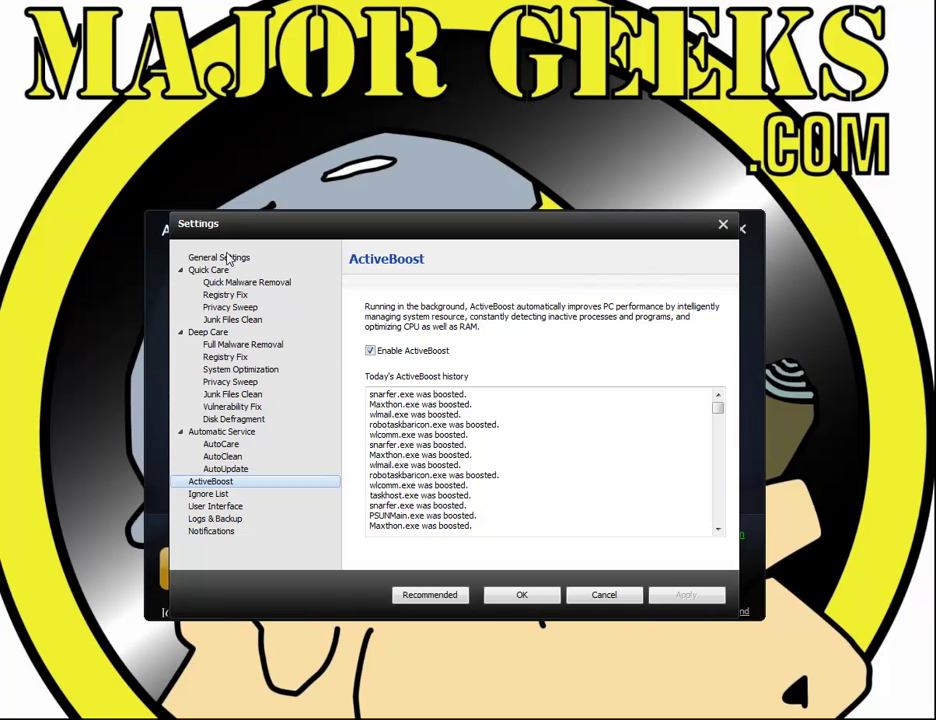
pyautogui.click(245, 282)
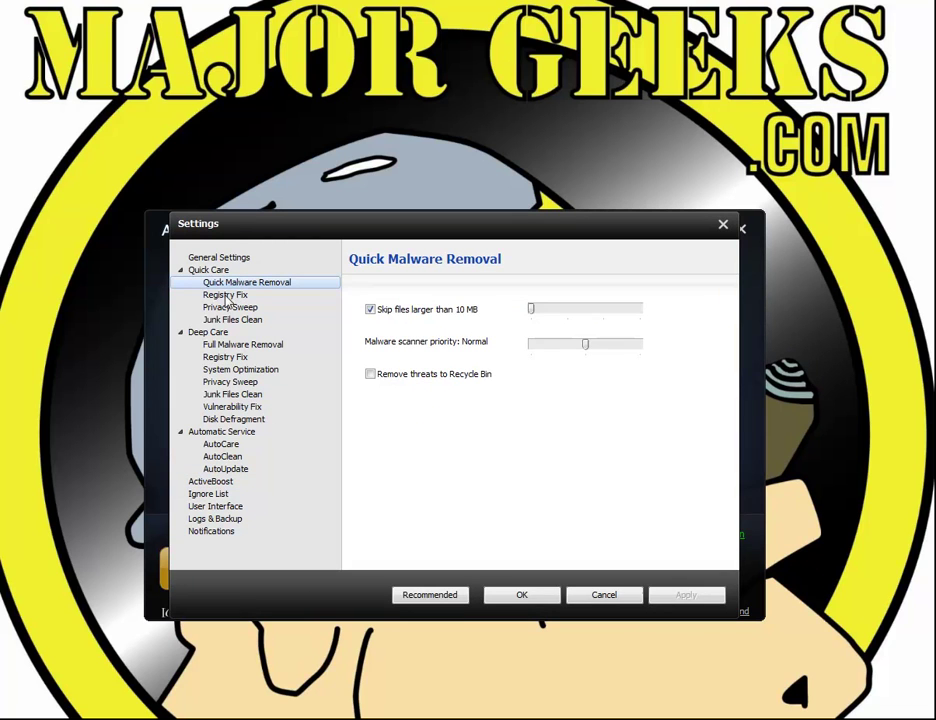
pyautogui.click(228, 295)
pyautogui.click(230, 307)
pyautogui.click(230, 319)
pyautogui.click(224, 344)
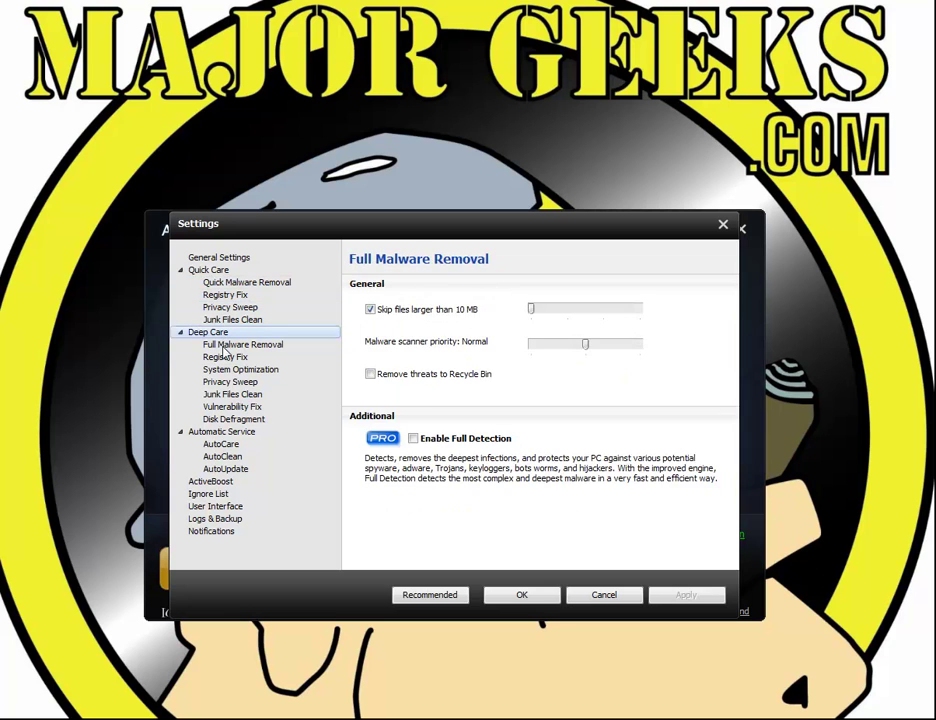
pyautogui.click(224, 357)
pyautogui.click(224, 369)
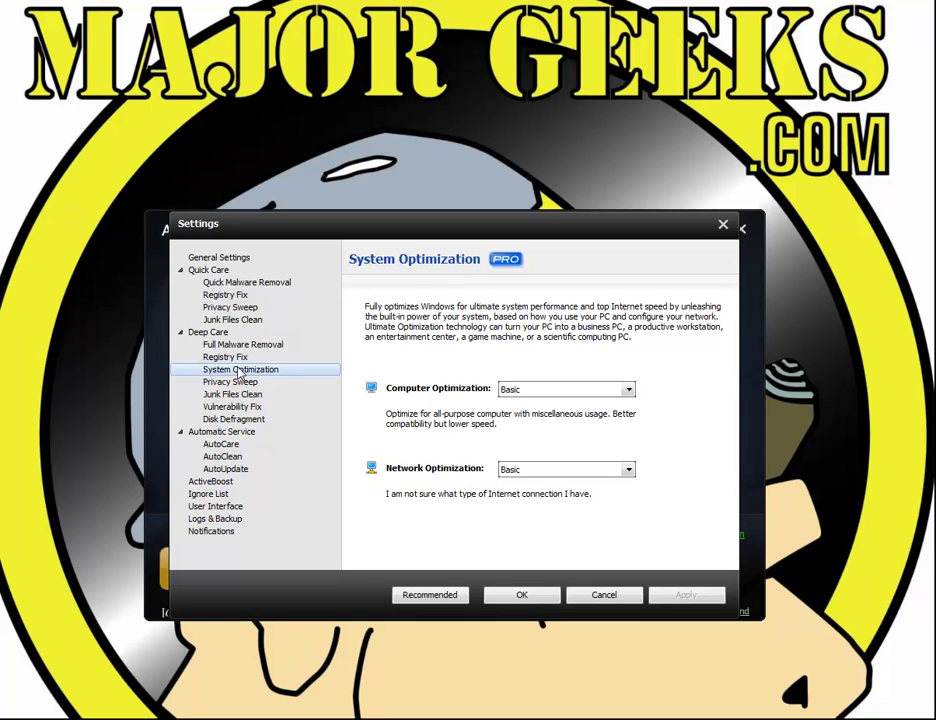
pyautogui.click(722, 228)
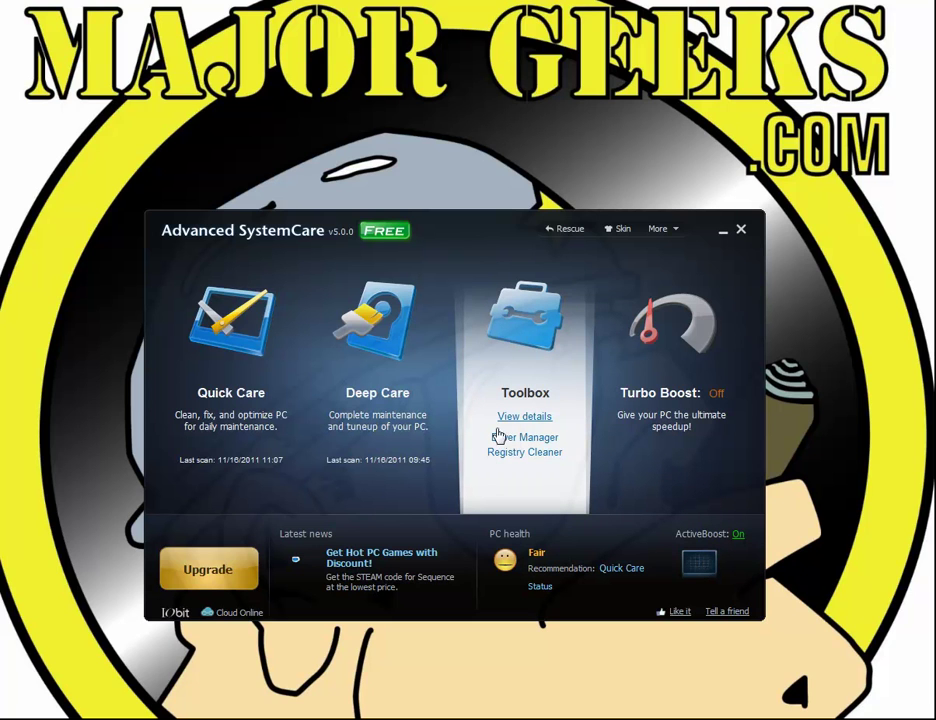
pyautogui.click(513, 422)
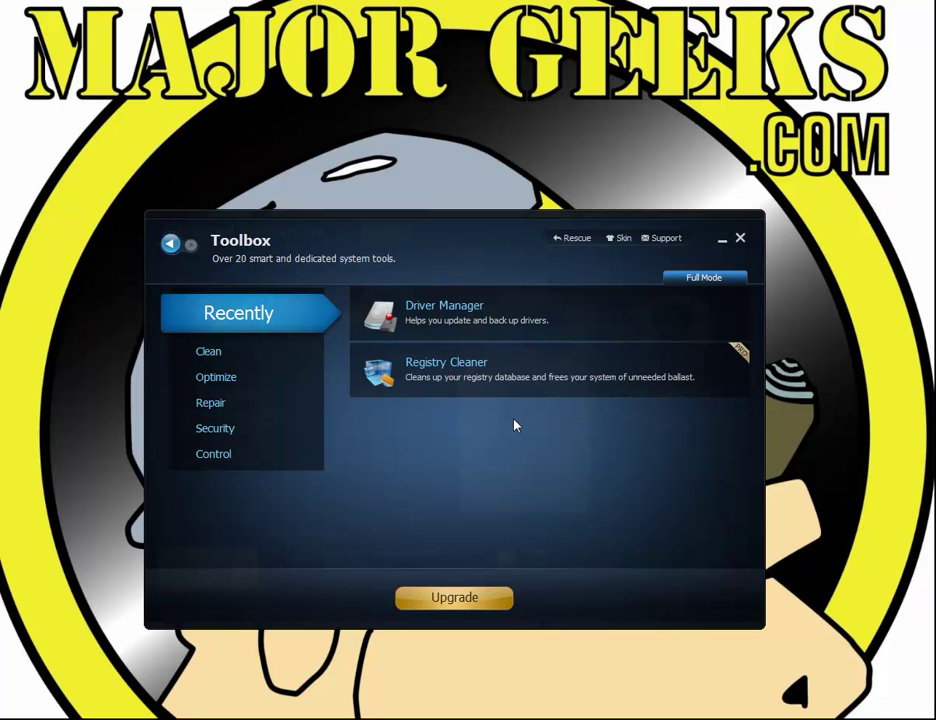
pyautogui.click(170, 244)
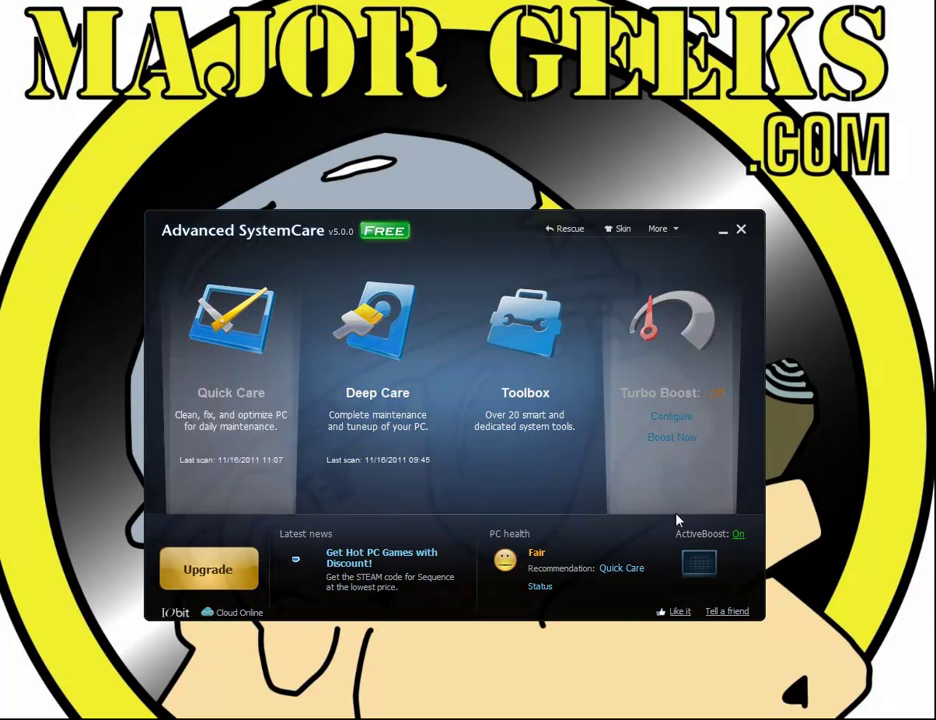